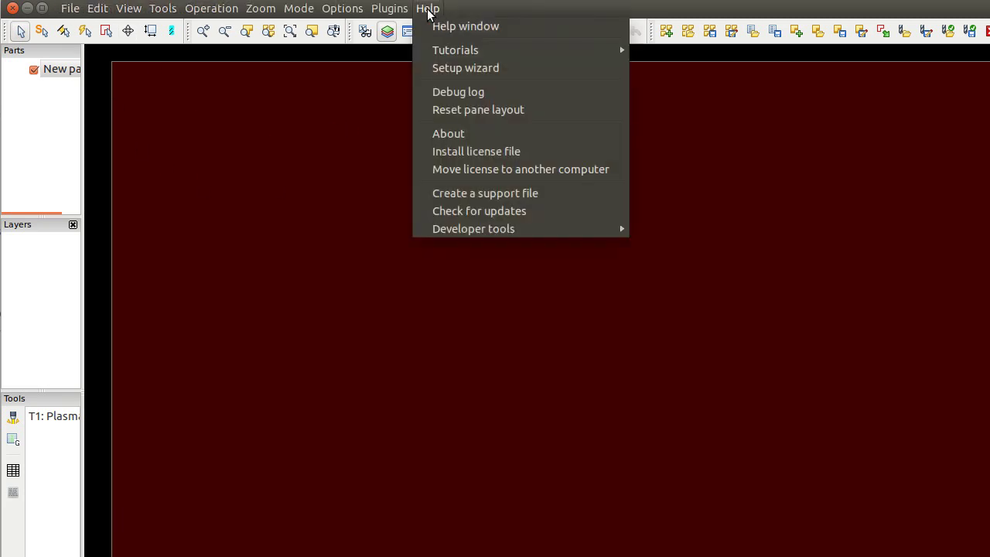
- View the program's About information and open the machine options to review the machine type
click(438, 136)
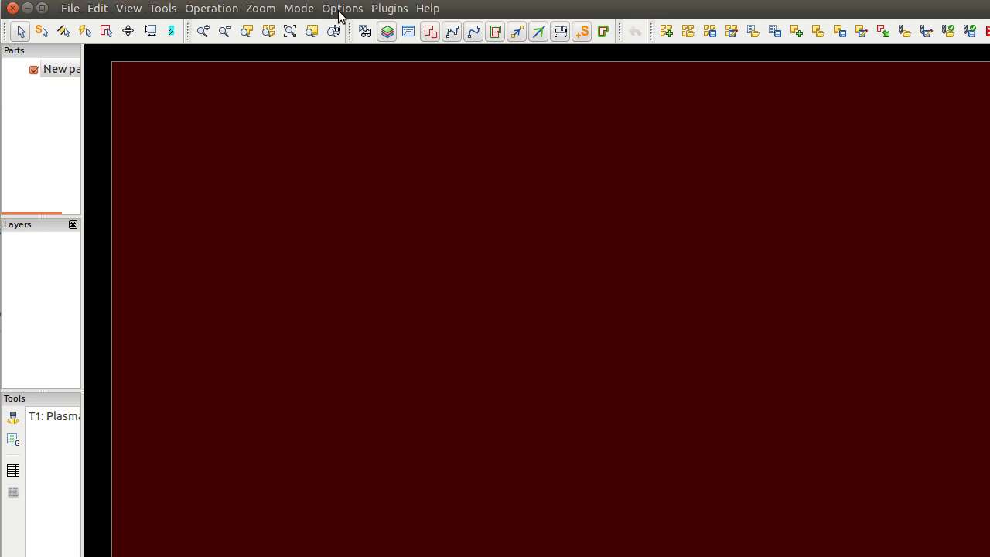
click(340, 9)
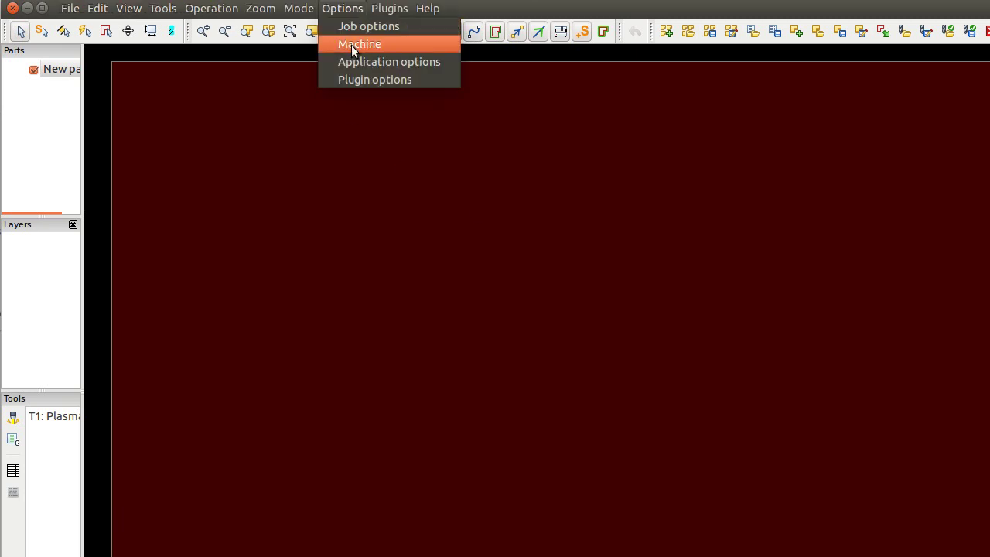
click(354, 44)
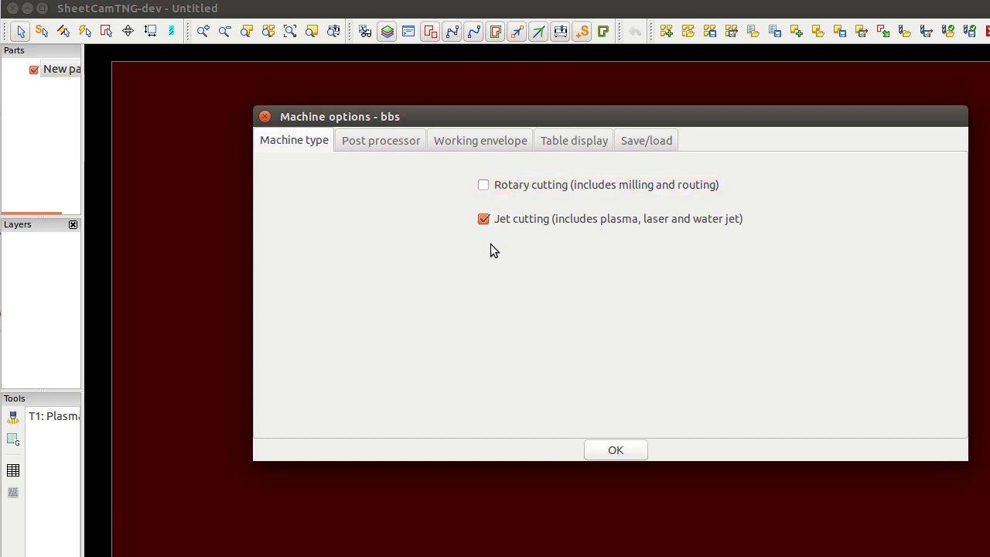
- Browse the list of available post processors in the machine options without selecting a different one
click(381, 142)
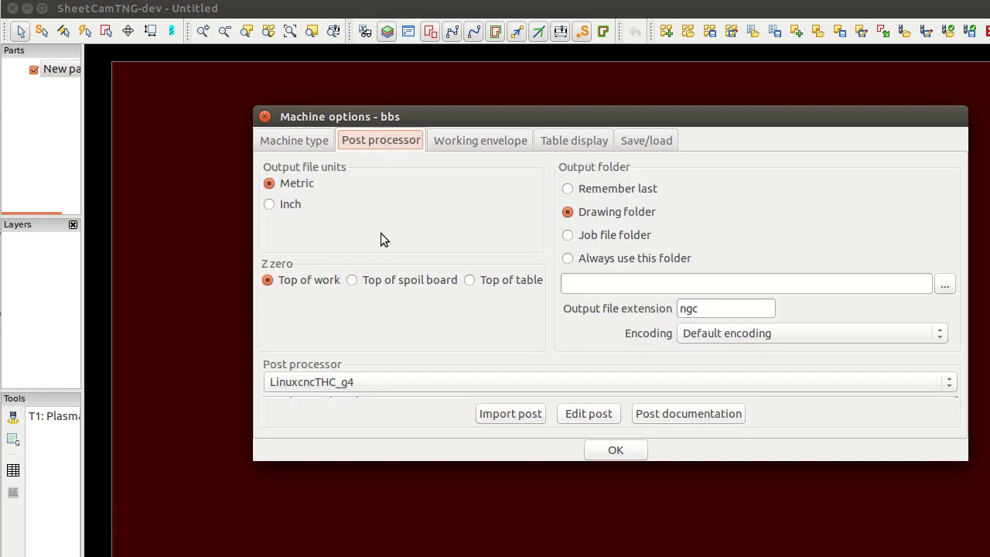
click(439, 386)
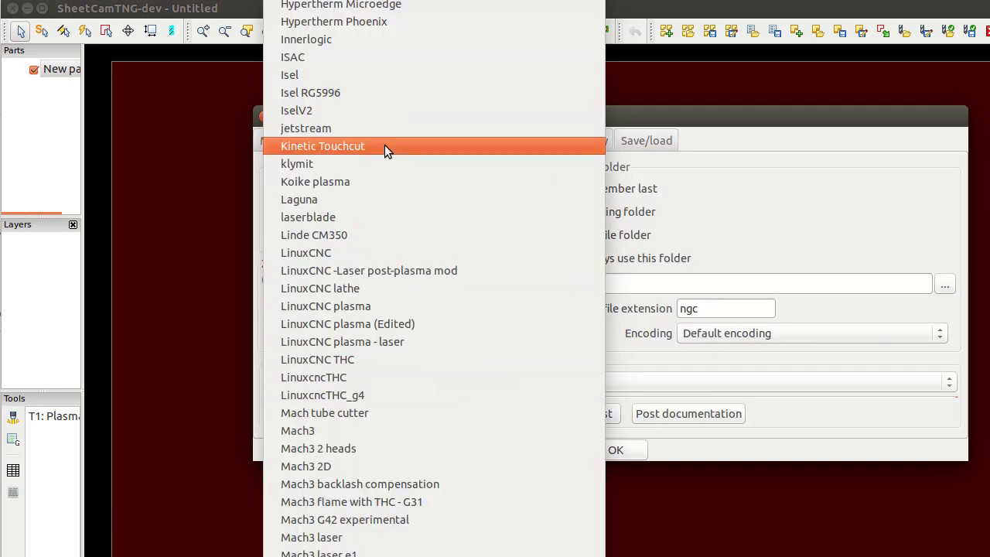
scroll(394, 232, up, 11)
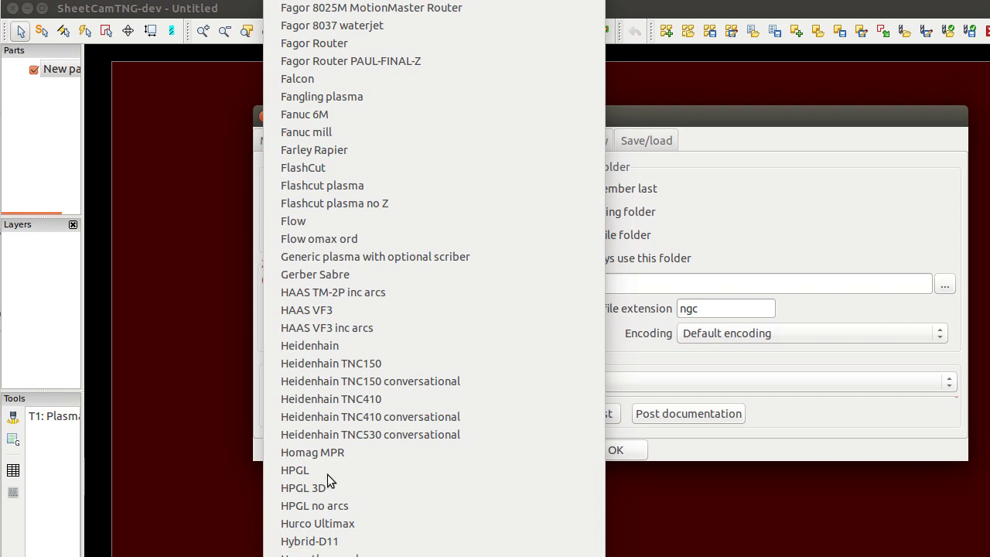
scroll(327, 479, up, 1)
scroll(348, 387, up, 10)
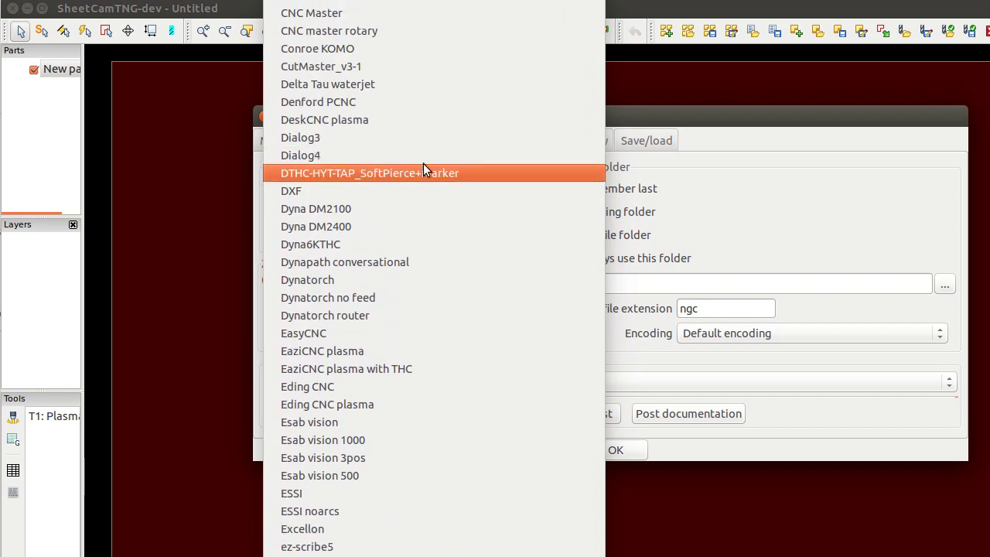
scroll(386, 309, up, 8)
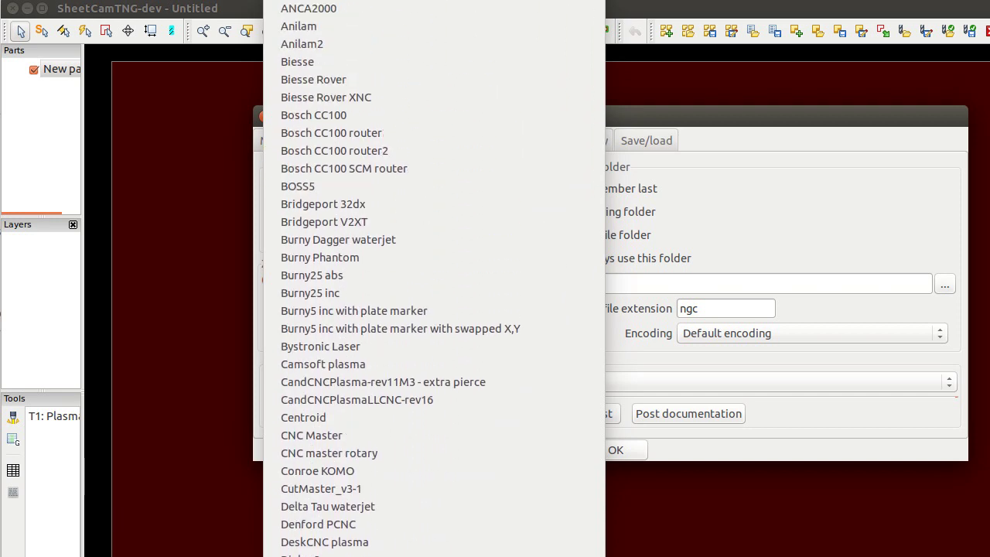
scroll(344, 462, down, 20)
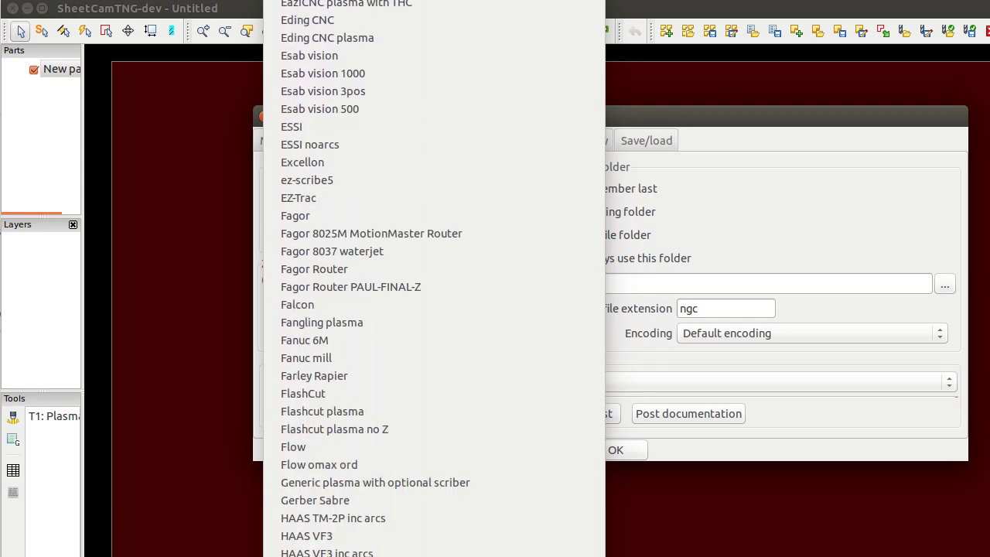
scroll(348, 309, down, 15)
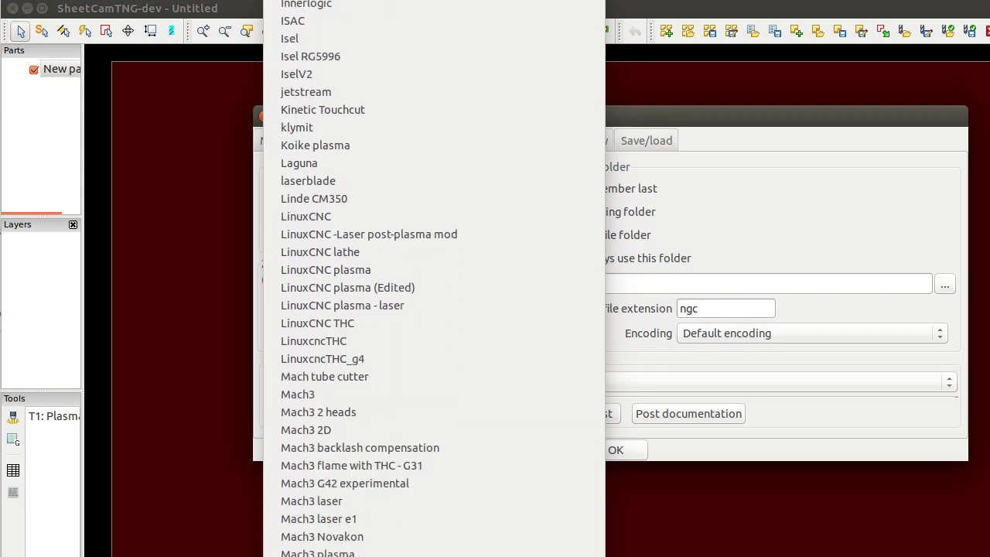
scroll(372, 265, down, 3)
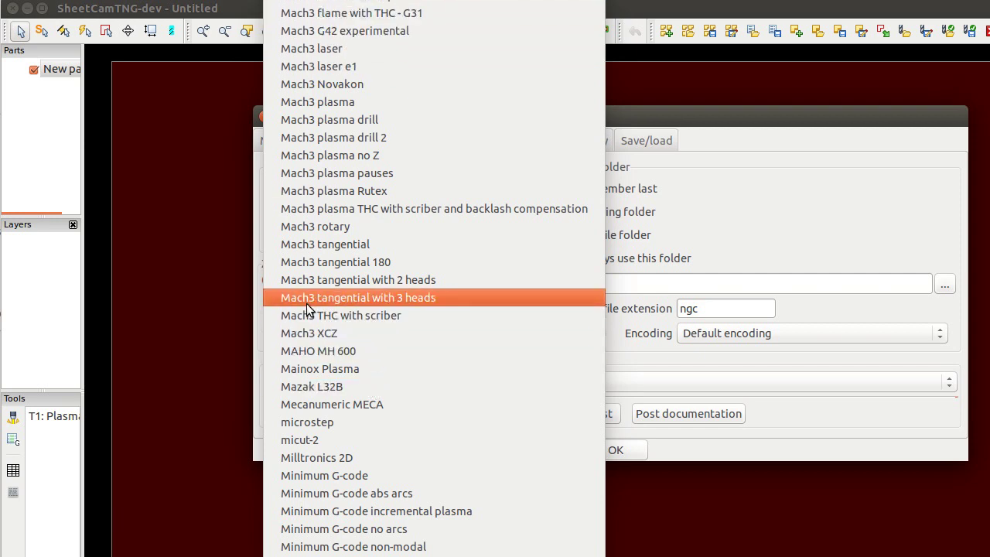
scroll(309, 313, down, 6)
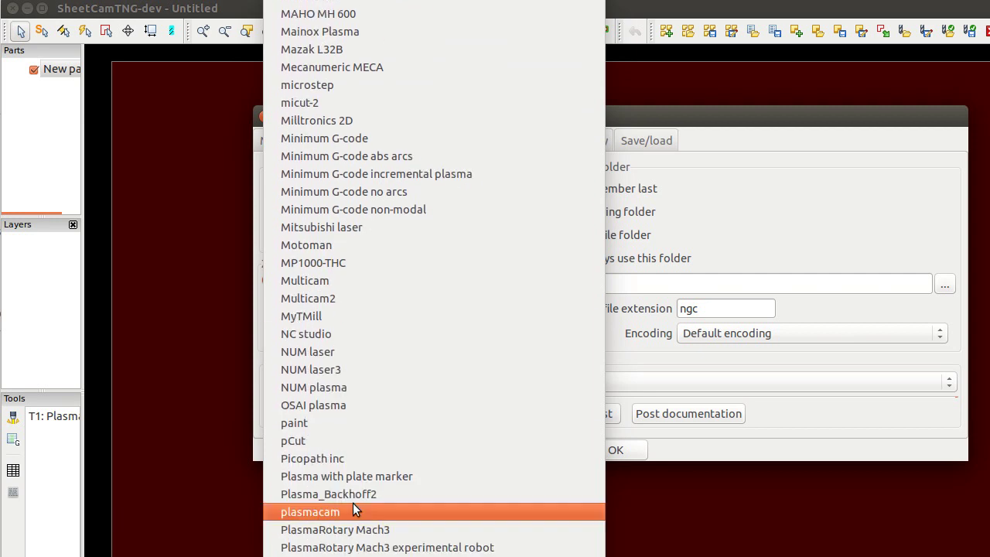
scroll(309, 313, down, 16)
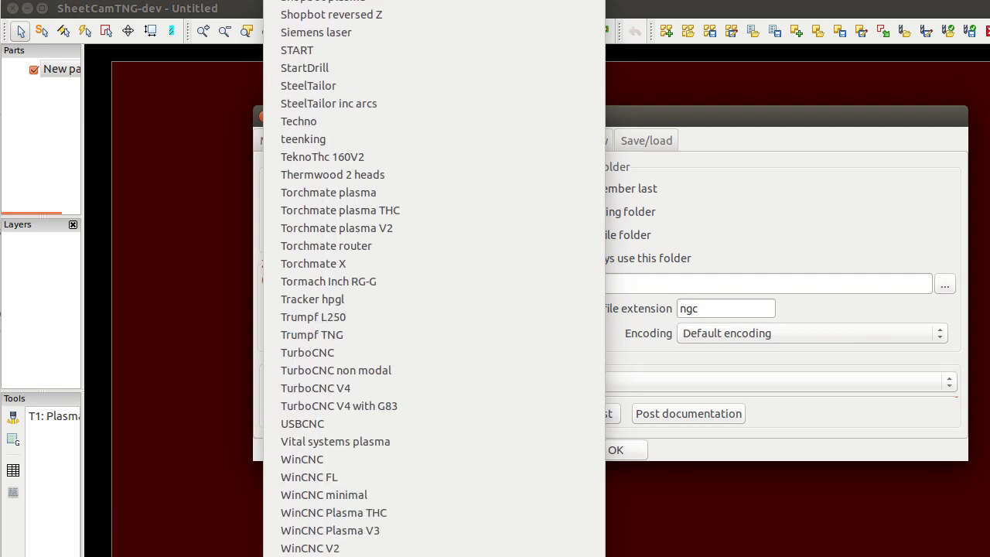
click(153, 331)
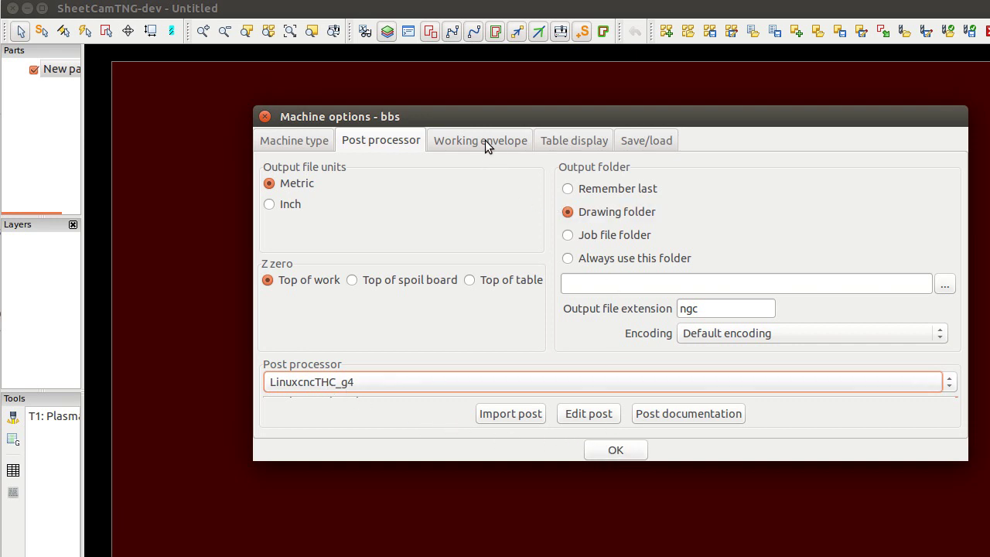
- Review the table display size and origin, and close the machine options
click(562, 143)
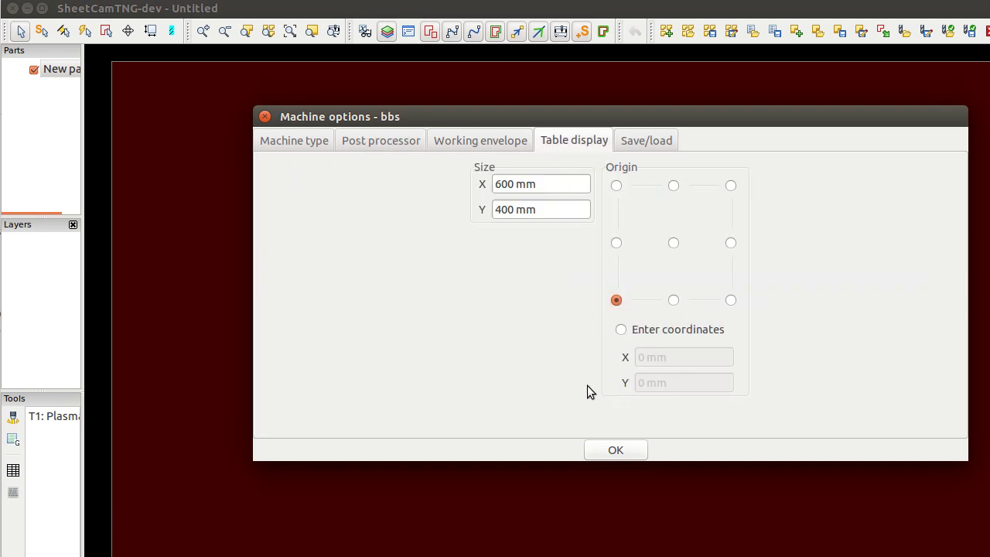
click(614, 450)
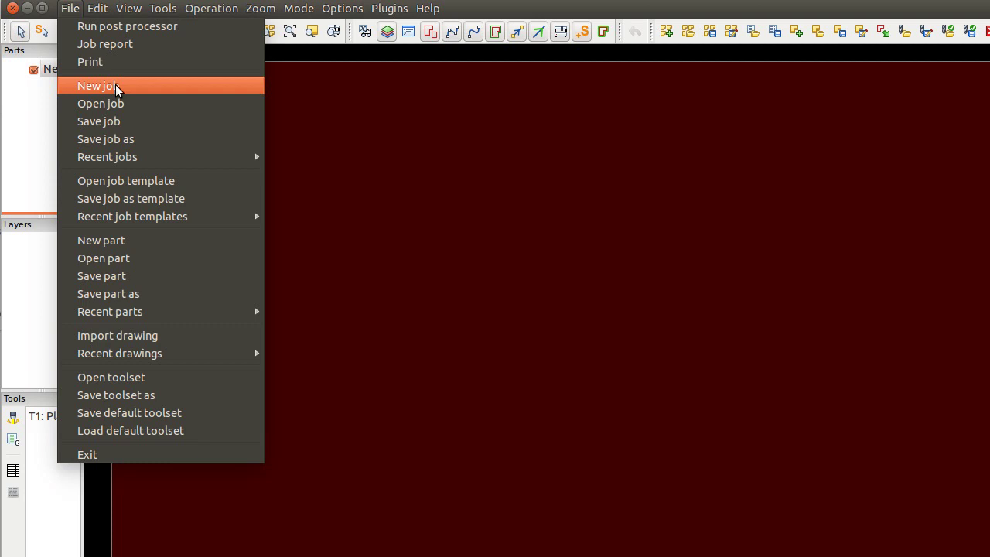
- Import the recent drawing mh_pl_cut_60.dxf with metric scaling, positioned at the drawing origin and using the drawing name as part name
mouse_move(140, 354)
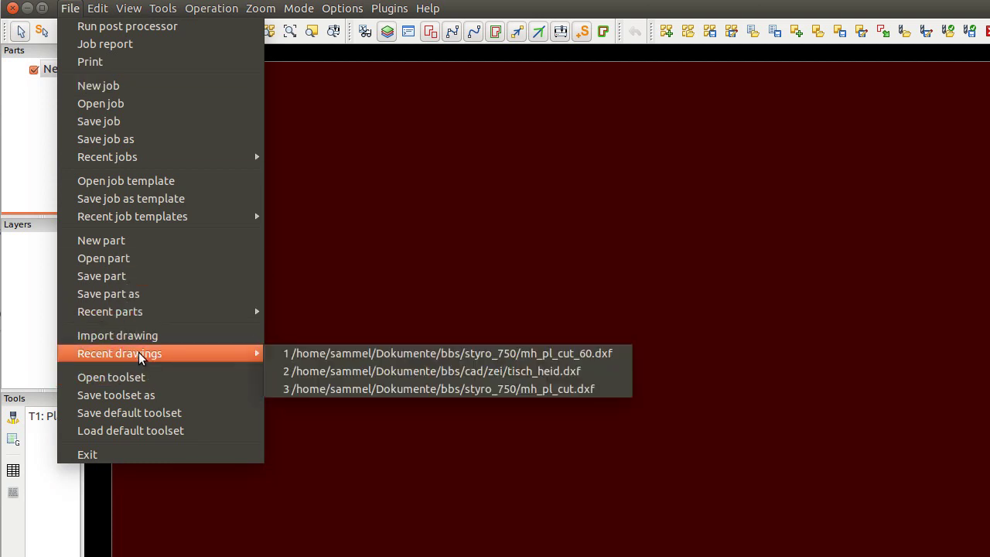
click(368, 353)
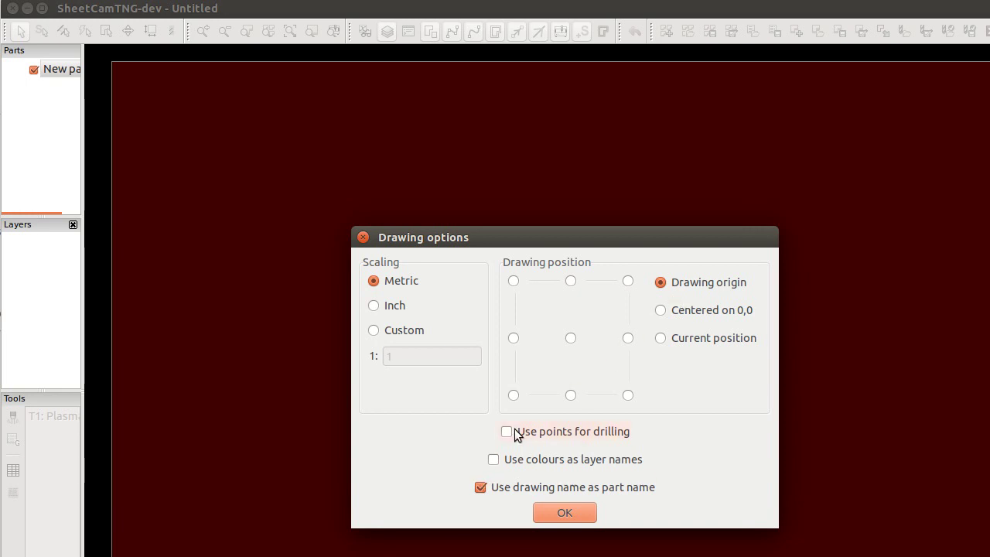
click(543, 513)
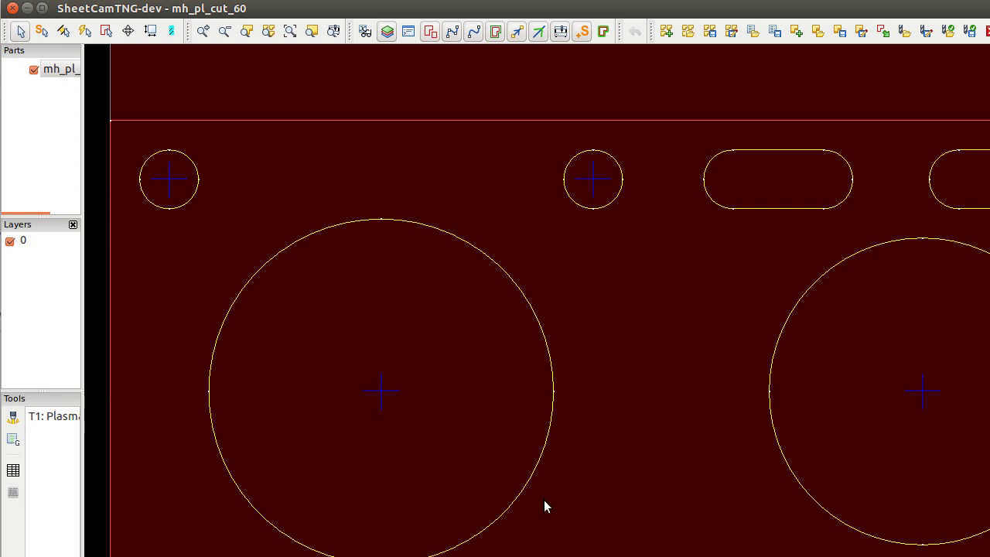
- Examine the imported part's placement on the table and its outline, holes and slots
scroll(453, 392, up, 4)
scroll(451, 396, down, 15)
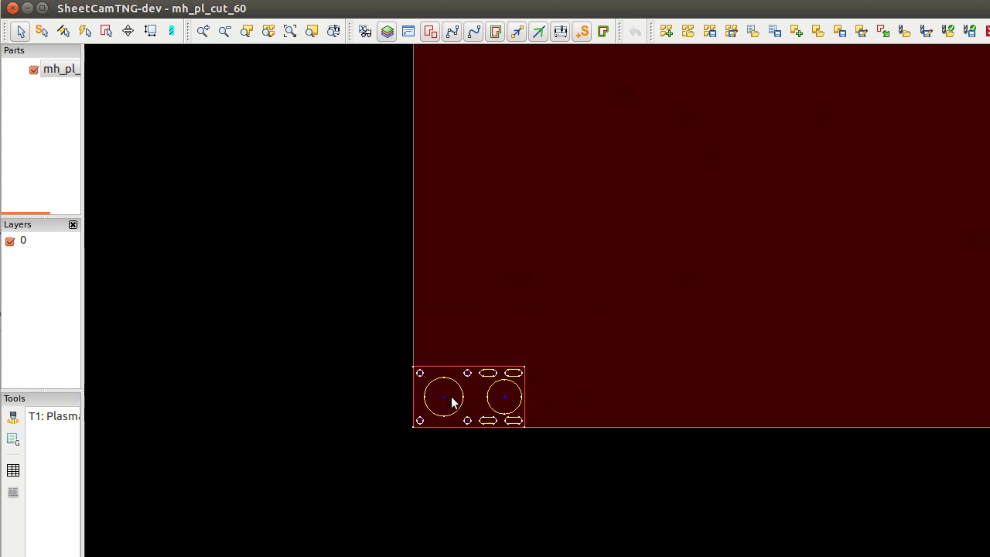
scroll(512, 409, up, 3)
scroll(524, 296, down, 4)
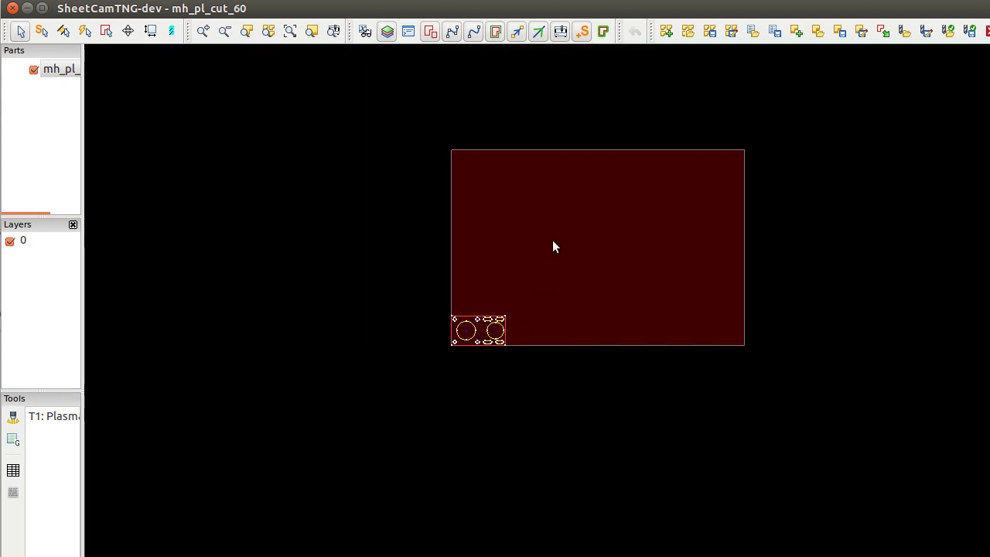
scroll(585, 212, up, 3)
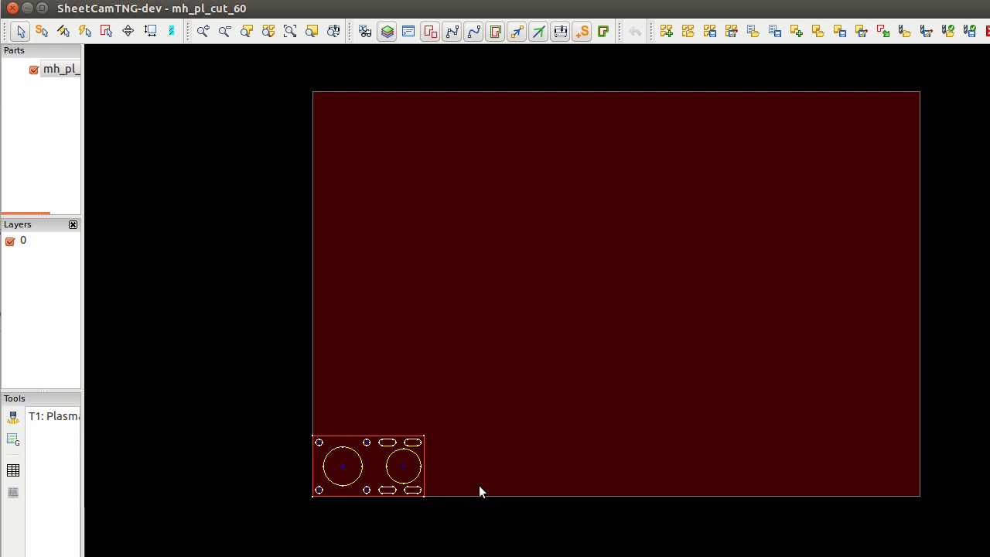
scroll(479, 485, up, 4)
scroll(111, 481, up, 2)
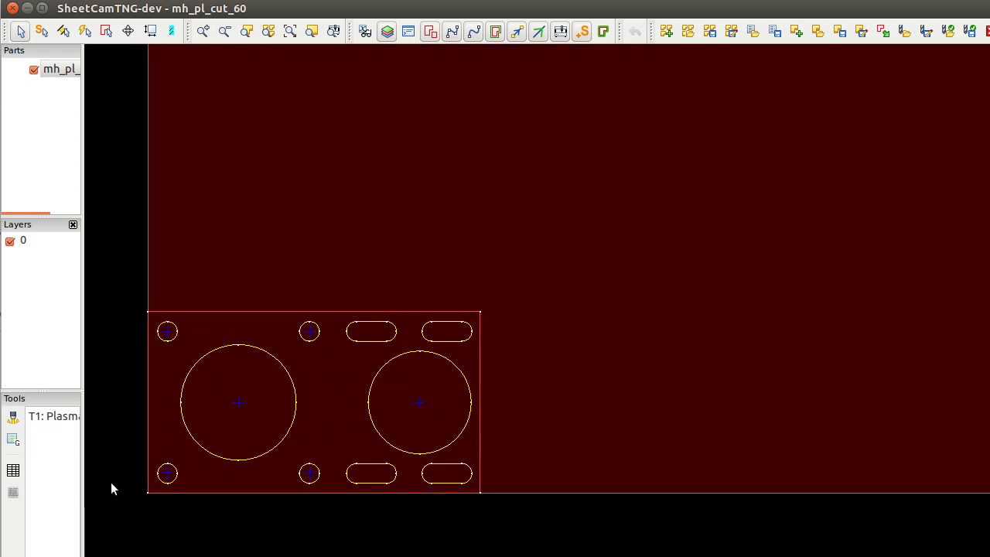
scroll(113, 475, up, 3)
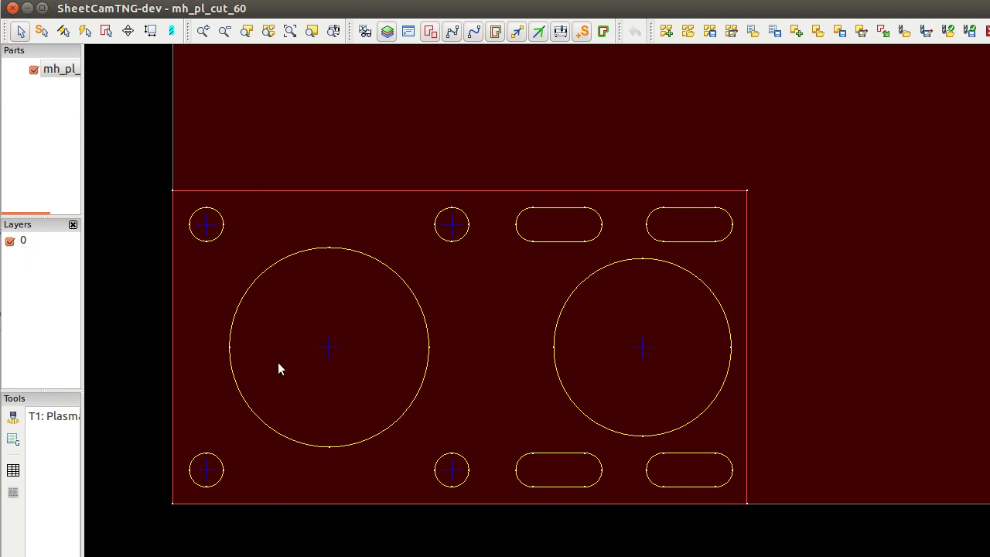
- Review the cutting parameters of plasma tool T1 and accept them as they are
double_click(66, 418)
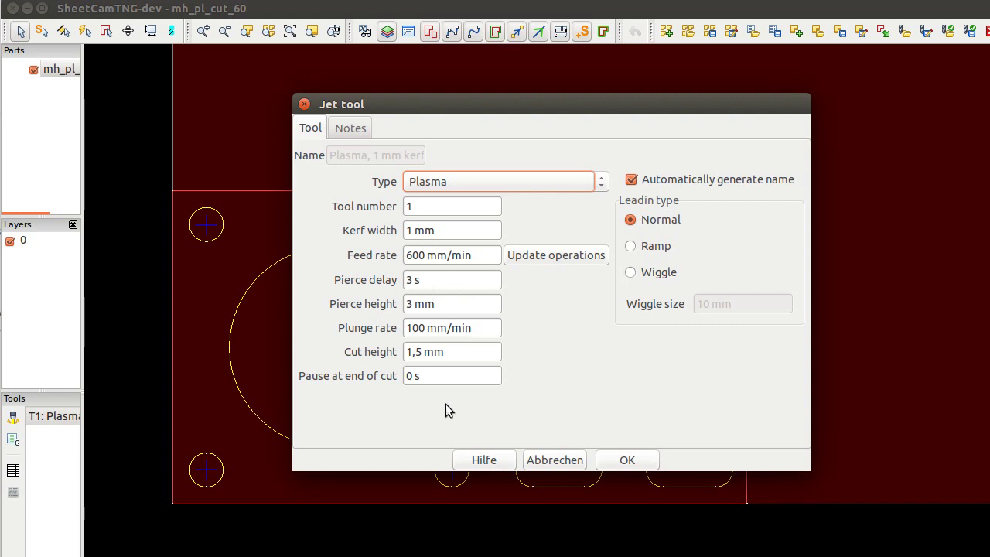
click(626, 459)
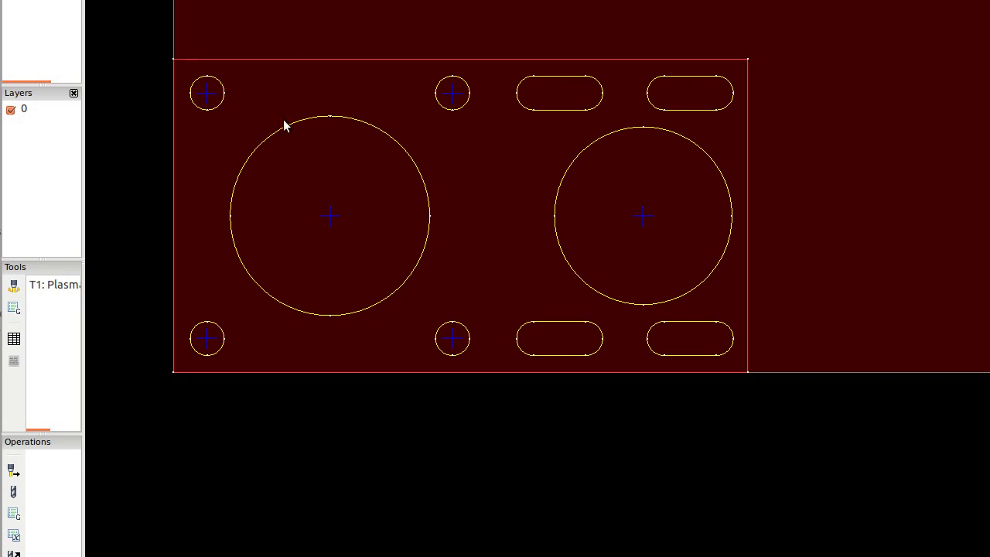
- Create an outside-offset jet cutting operation on layer 0 with T1 plasma, 600 mm/min feed, 3 mm arc lead-in and 2 mm arc lead-out
click(12, 471)
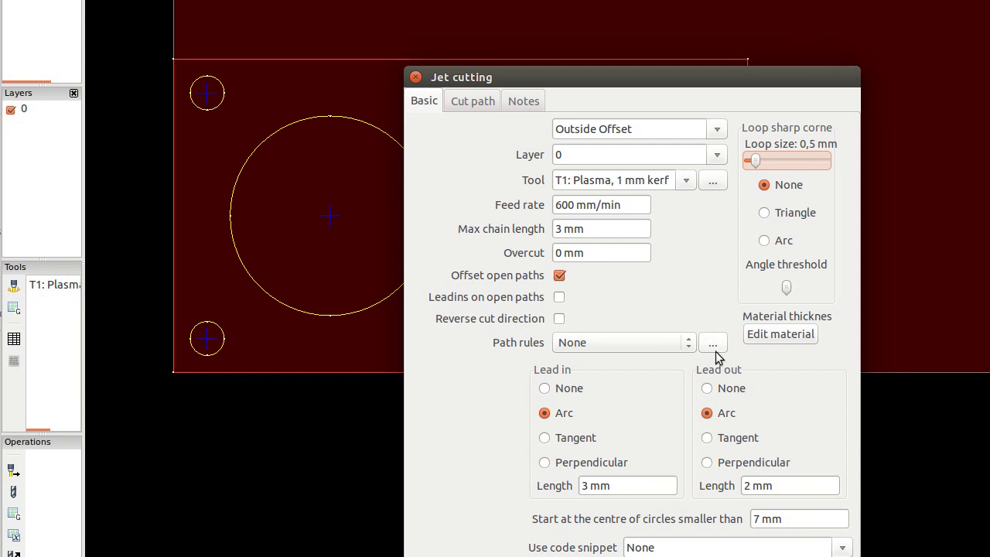
drag(645, 87, 714, 0)
click(777, 525)
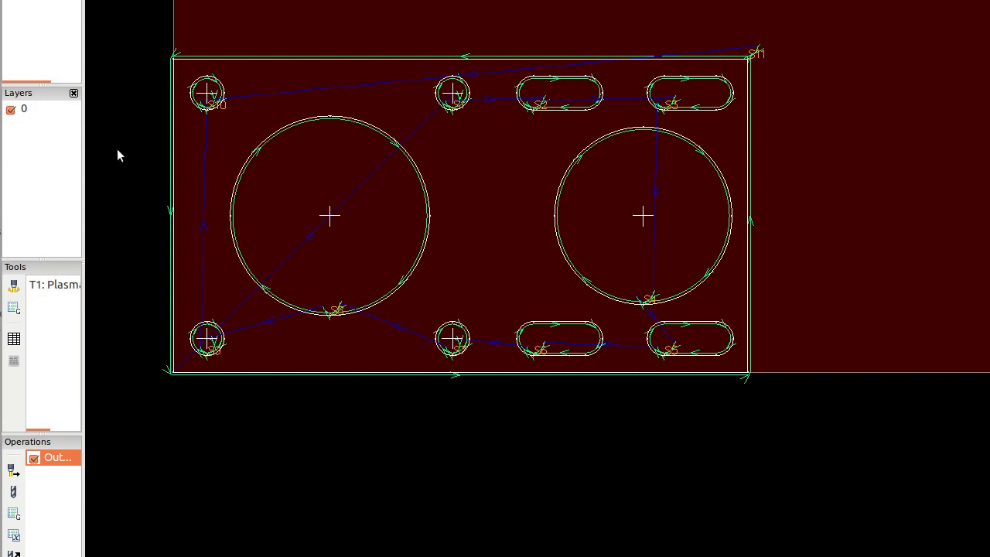
- Tilt the view to examine the generated toolpaths and rapid moves in 3D, and restore the top view
scroll(121, 128, up, 1)
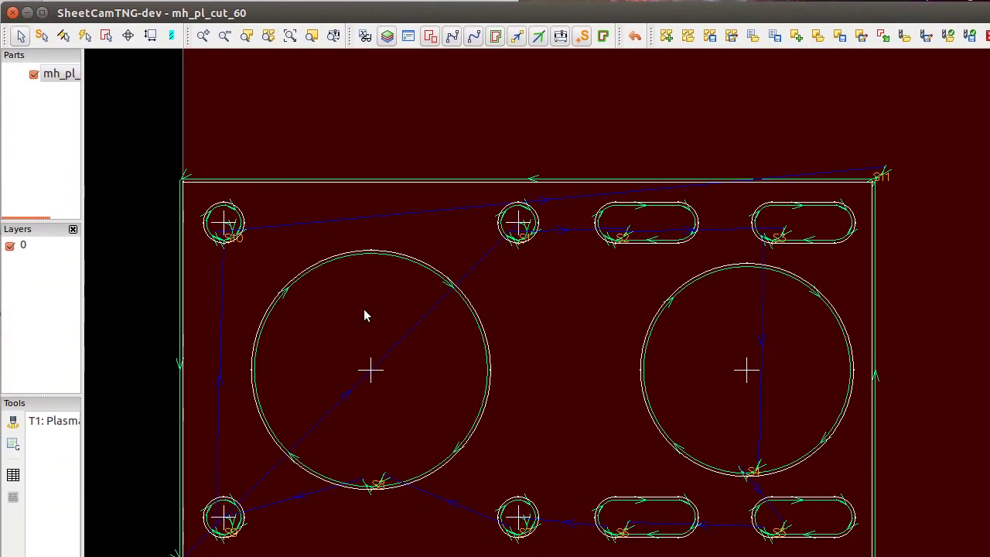
middle_drag(573, 380, 524, 235)
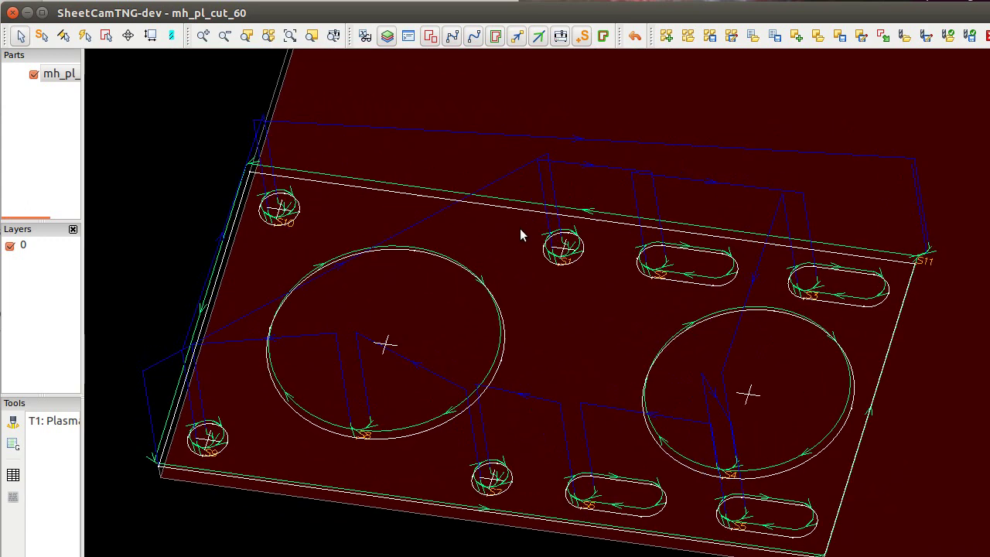
click(289, 36)
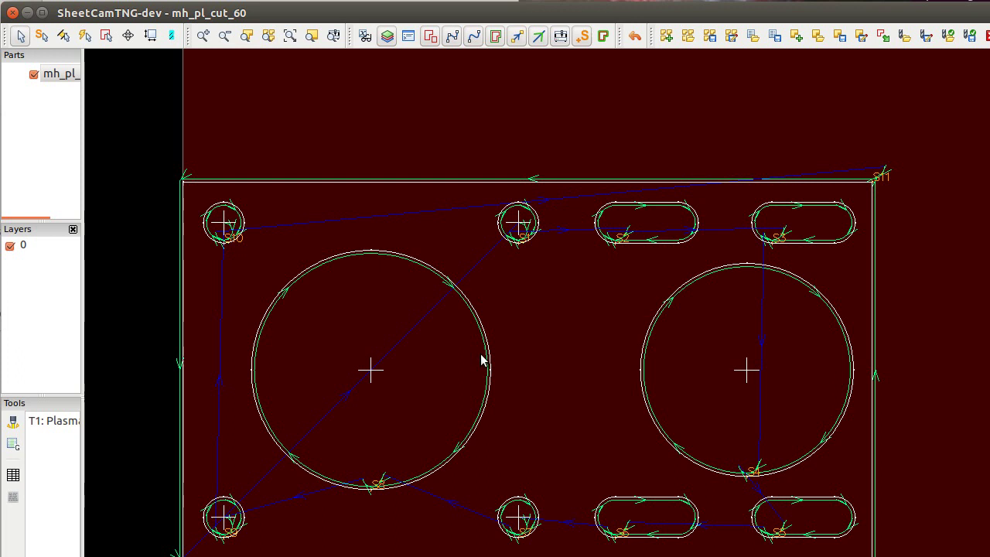
- Inspect the cut directions, lead-ins and start points around the part's holes, slots and outline
right_click(516, 261)
click(569, 342)
drag(538, 333, 547, 303)
scroll(545, 317, down, 8)
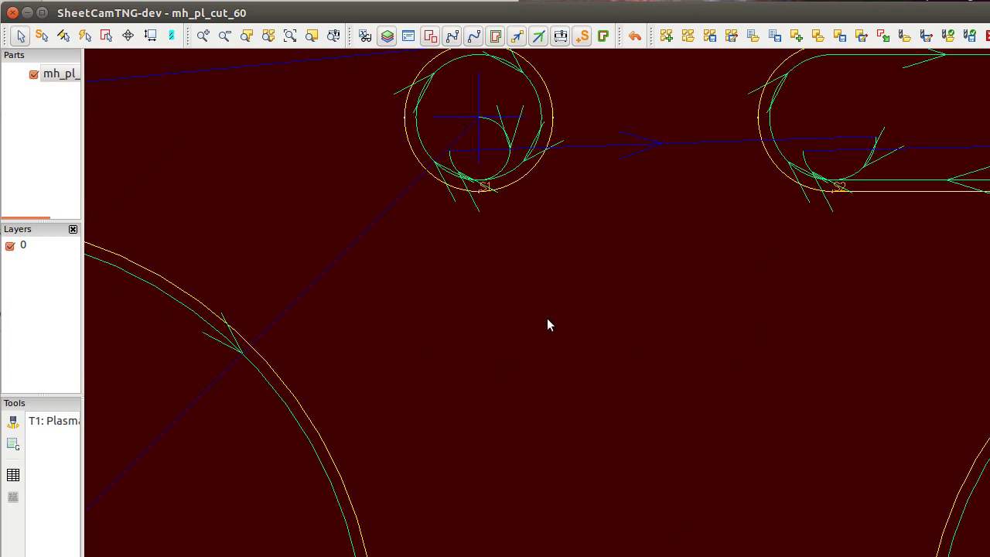
scroll(549, 350, up, 1)
middle_drag(550, 350, 437, 258)
scroll(440, 257, up, 4)
scroll(441, 261, down, 2)
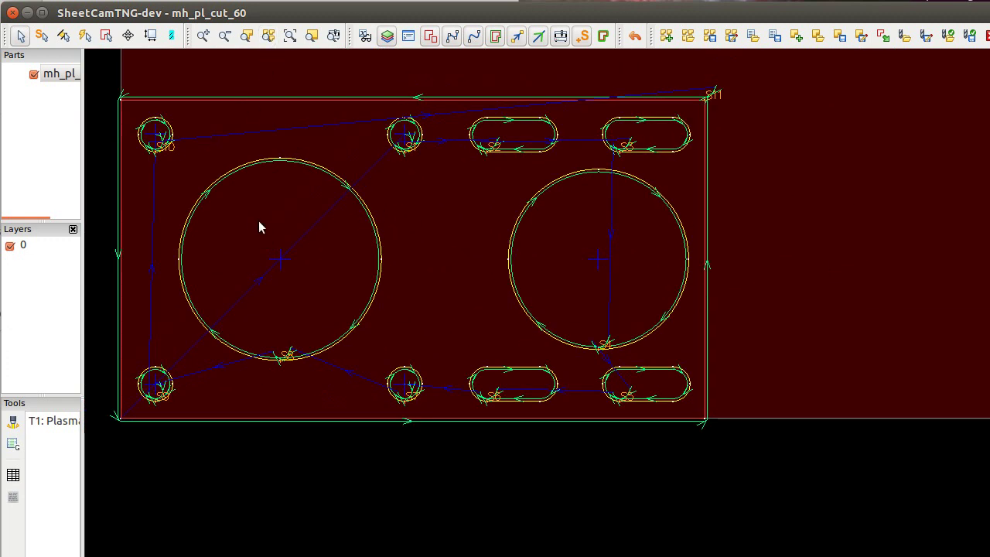
middle_drag(435, 258, 592, 294)
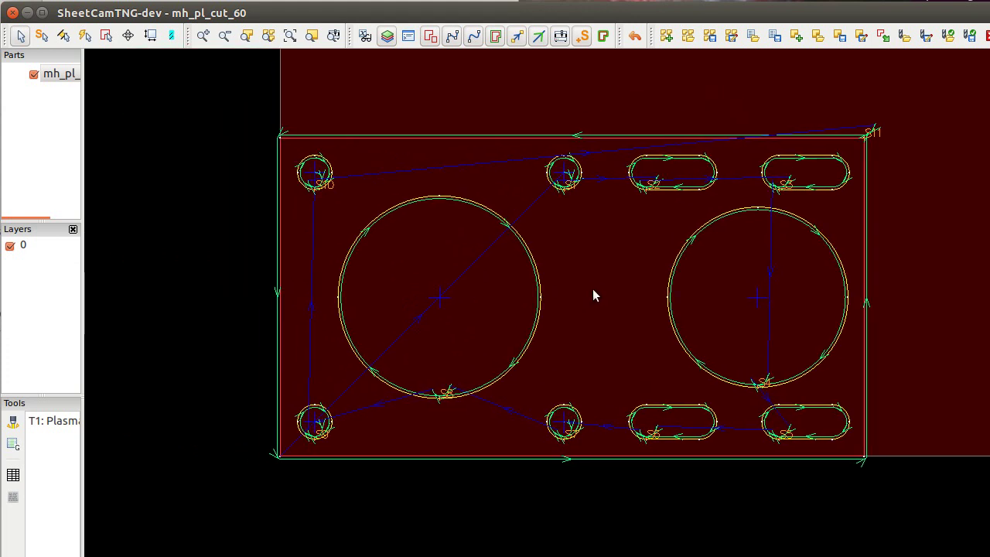
scroll(541, 287, up, 3)
scroll(541, 288, down, 1)
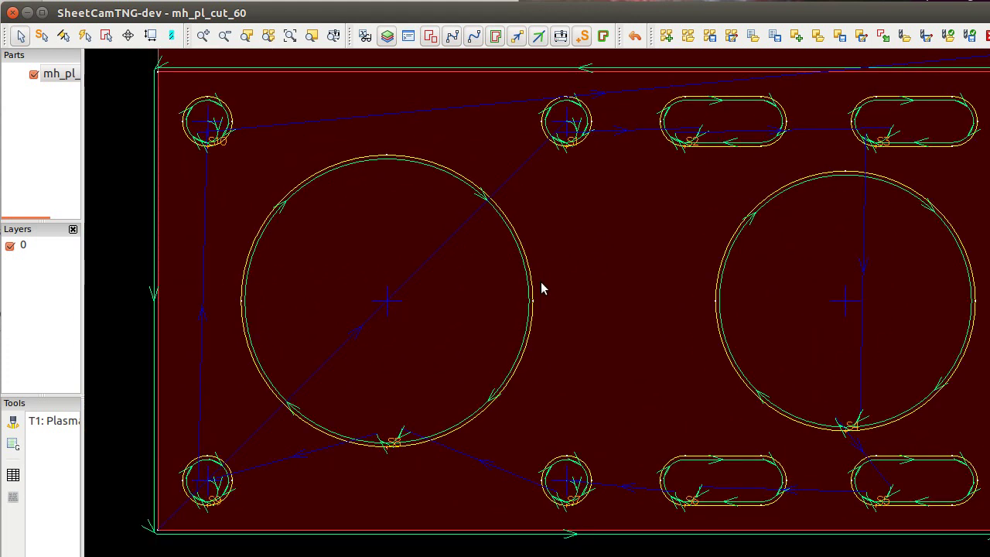
- Move the start points of the part's upper-left, lower-left and lower-middle small holes to the top of each hole
click(41, 36)
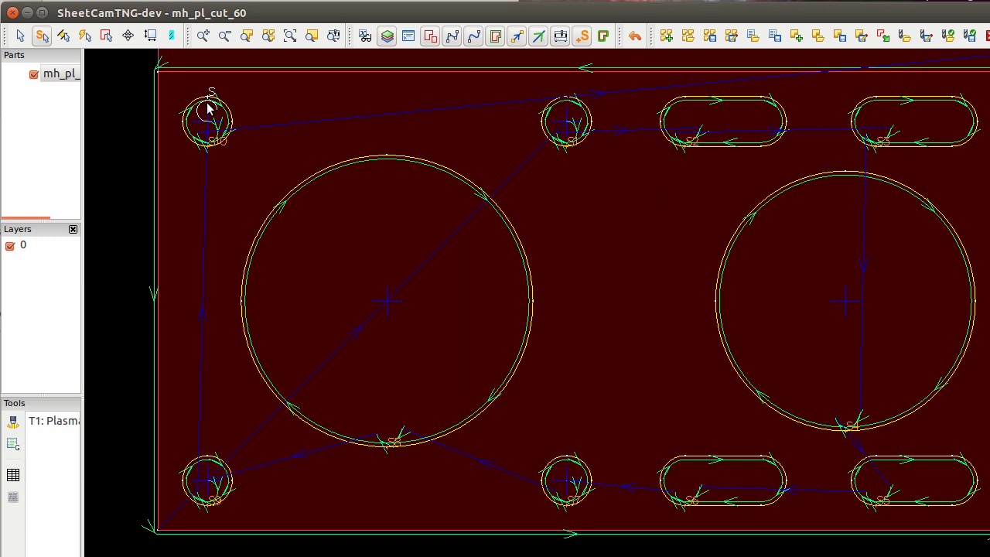
click(208, 100)
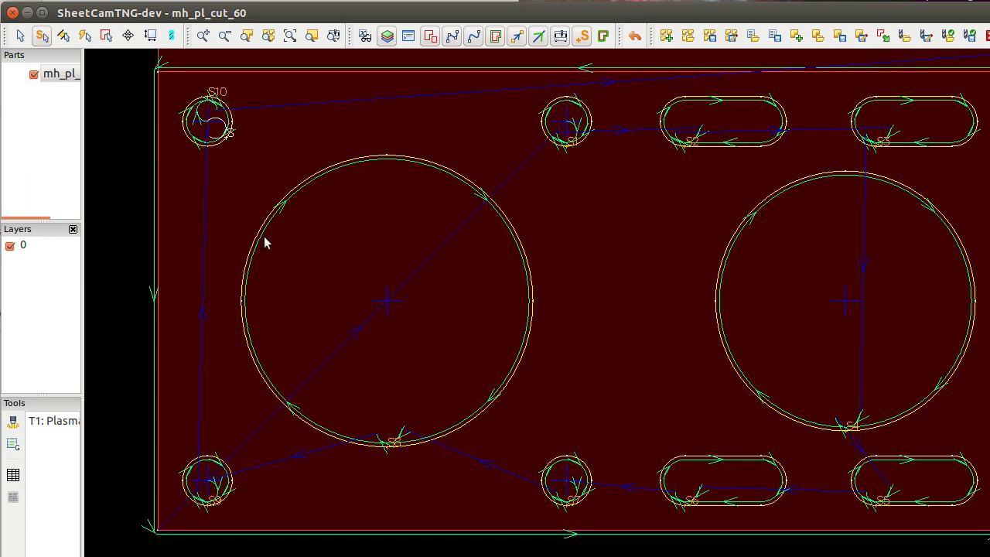
click(207, 458)
click(569, 464)
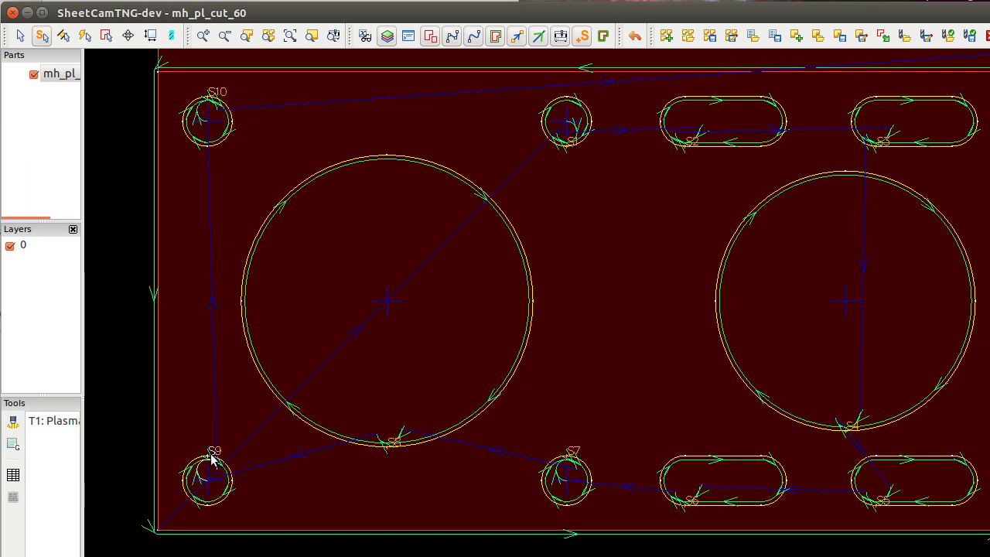
- Quick-sequence the small holes as cuts 1 to 4: lower-left, lower-middle, upper-middle, upper-left, accepting that path optimisation is disabled
right_click(210, 97)
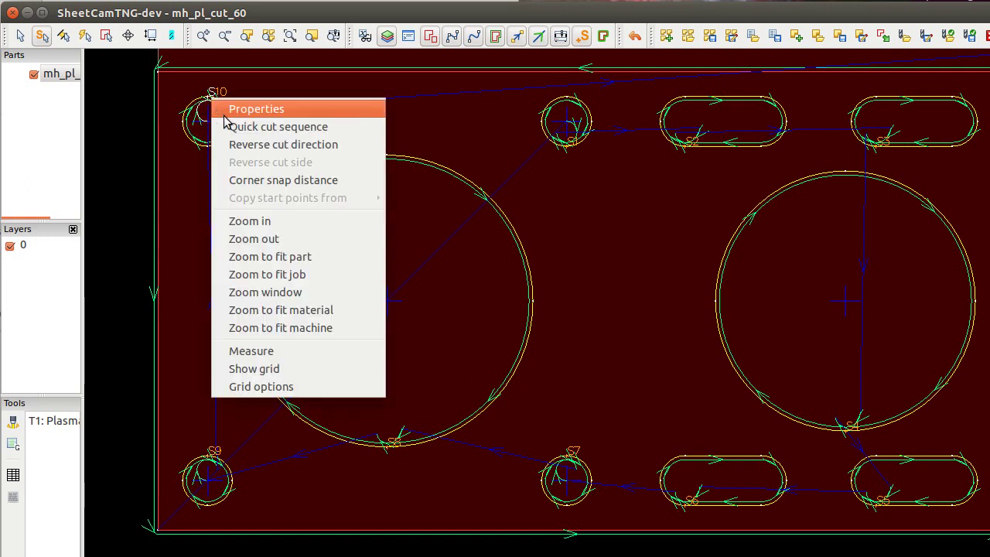
click(232, 126)
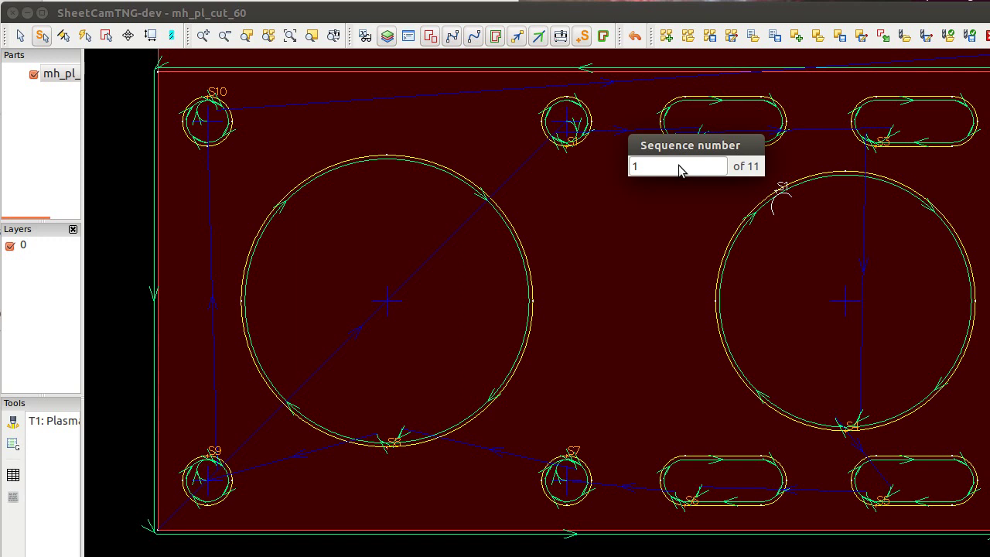
click(208, 465)
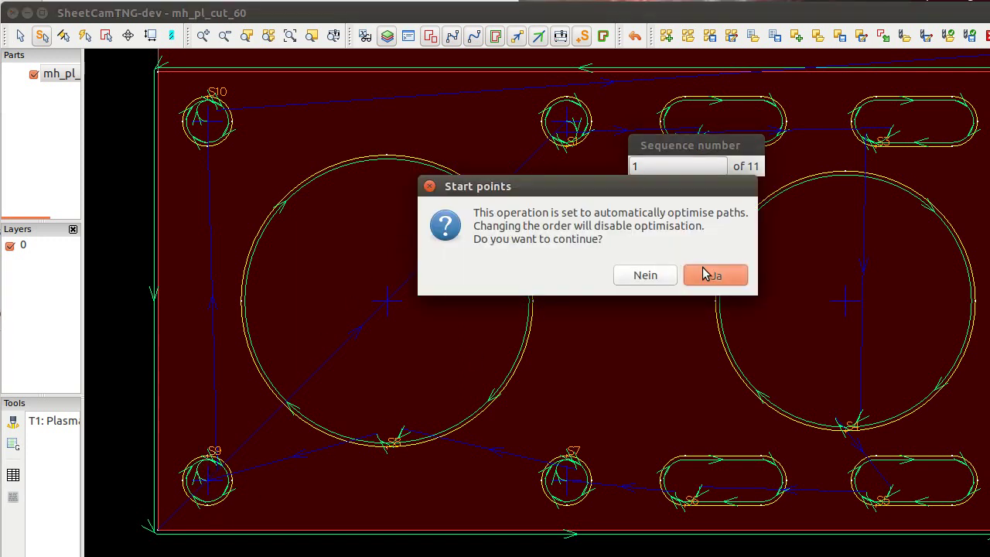
click(712, 274)
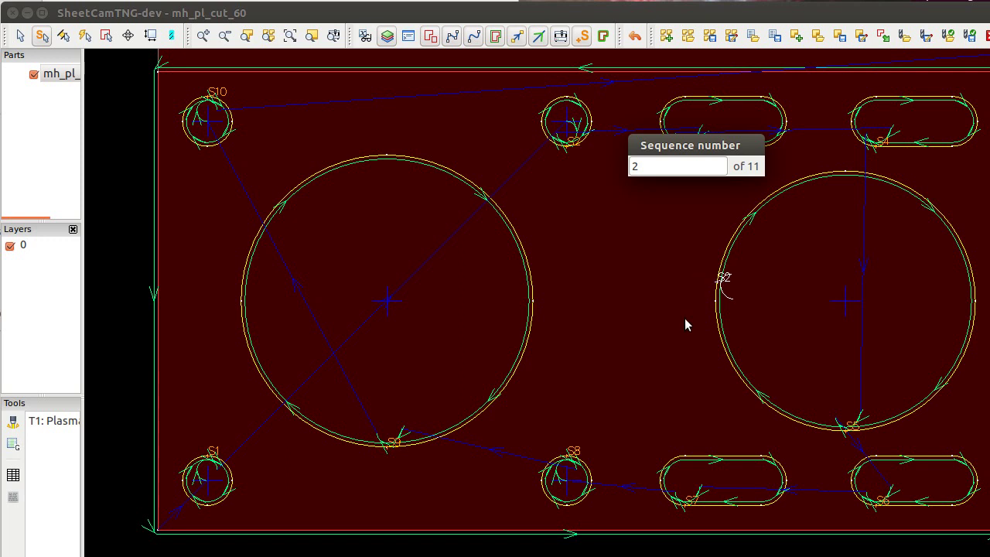
click(558, 467)
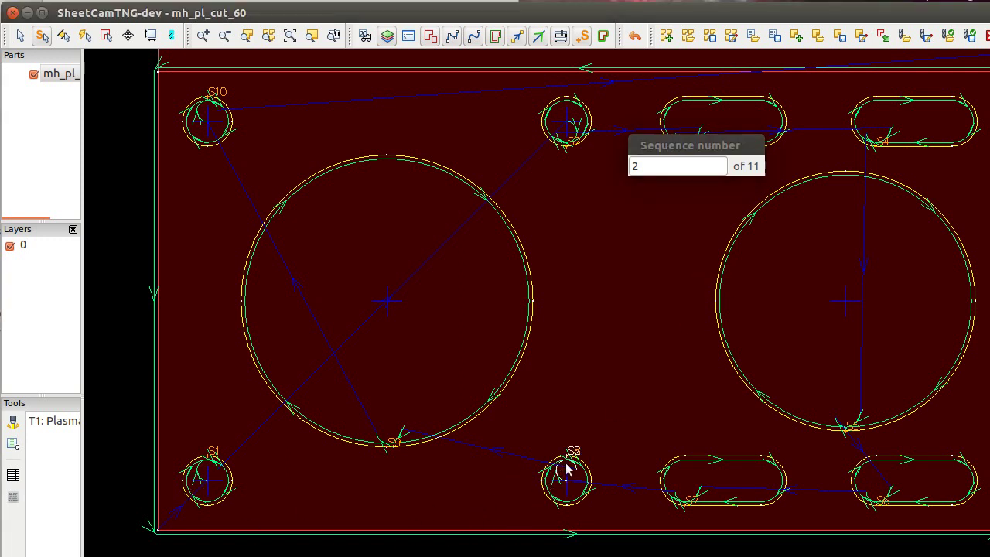
click(567, 148)
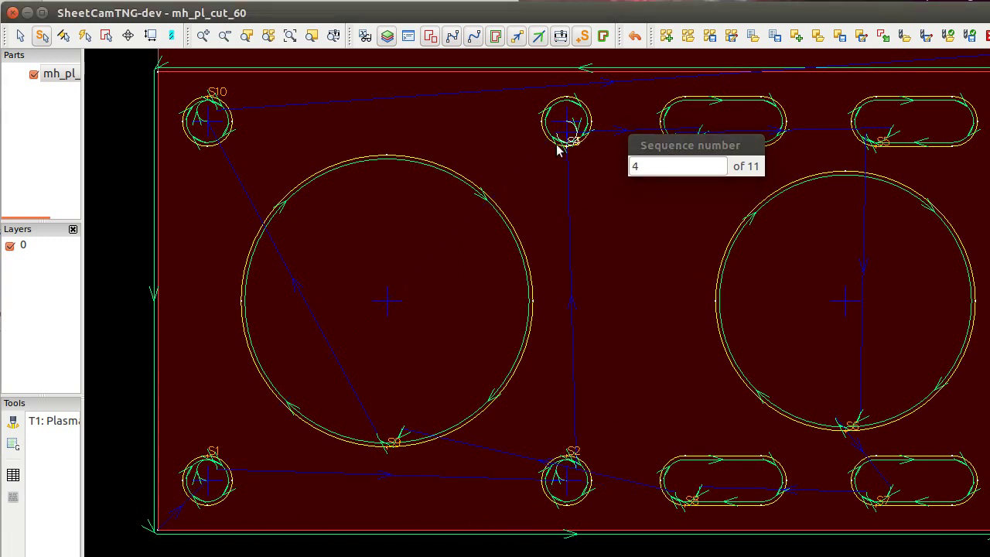
click(201, 114)
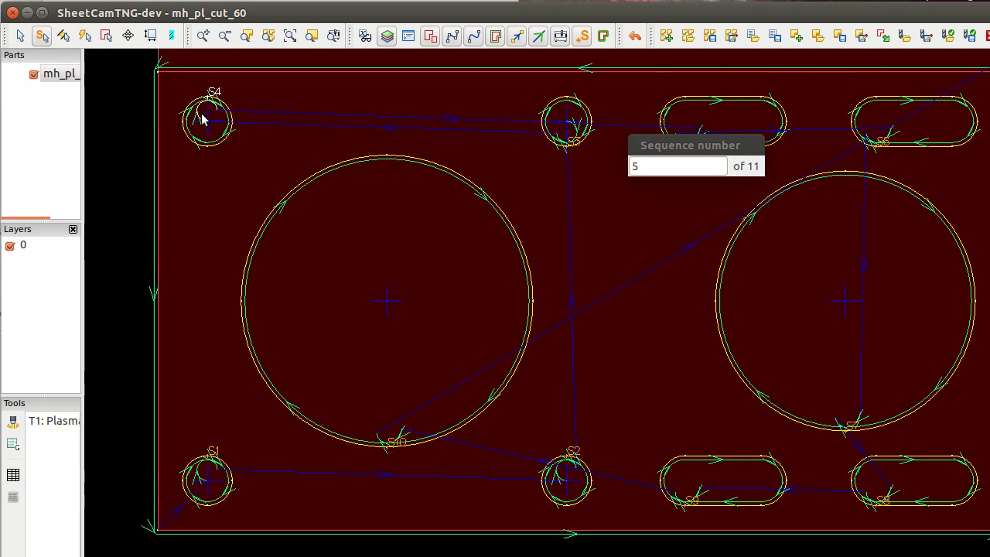
- Continue the cut sequence with the left and right large circles as 5 and 6, and the slots counterclockwise from upper-right as 7 to 10
click(246, 301)
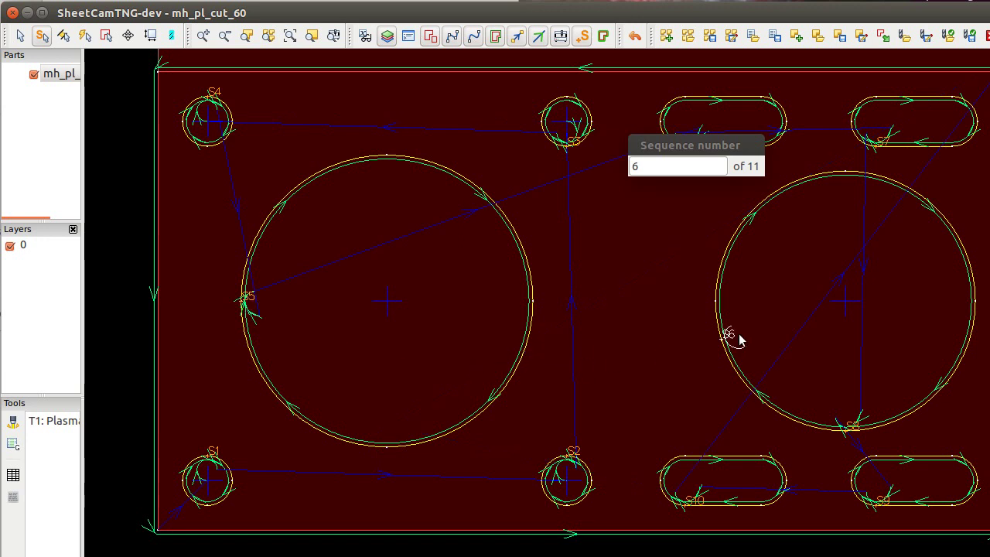
click(723, 308)
click(957, 148)
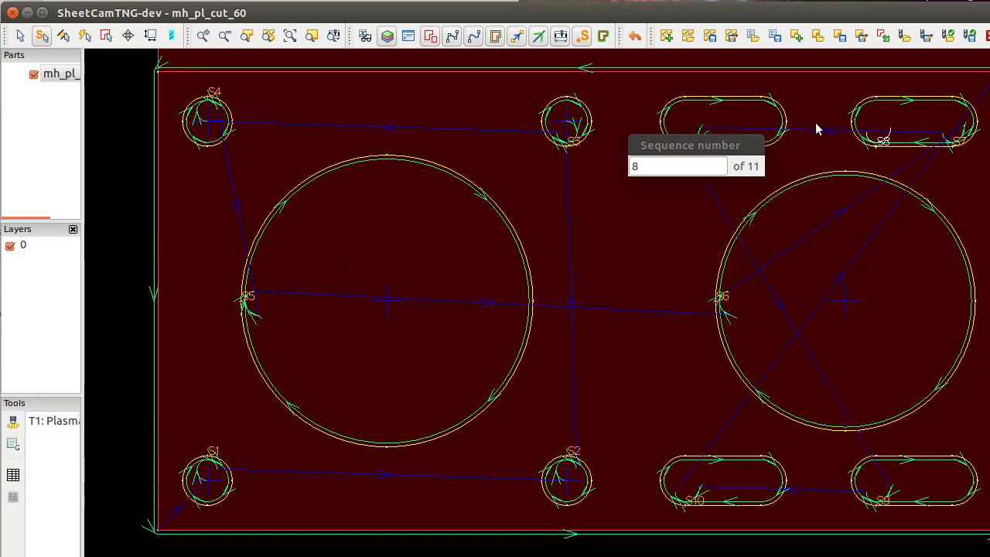
click(678, 108)
click(677, 463)
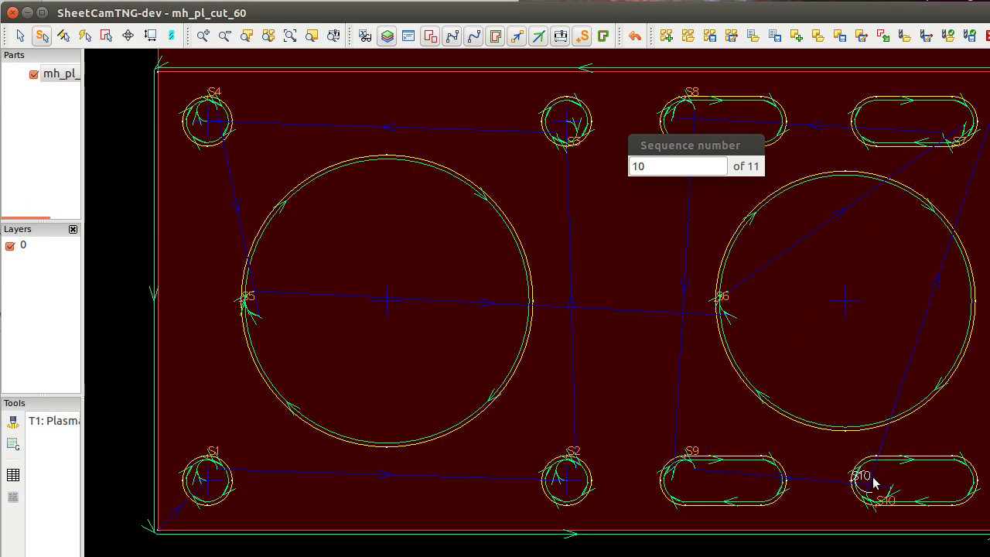
click(889, 454)
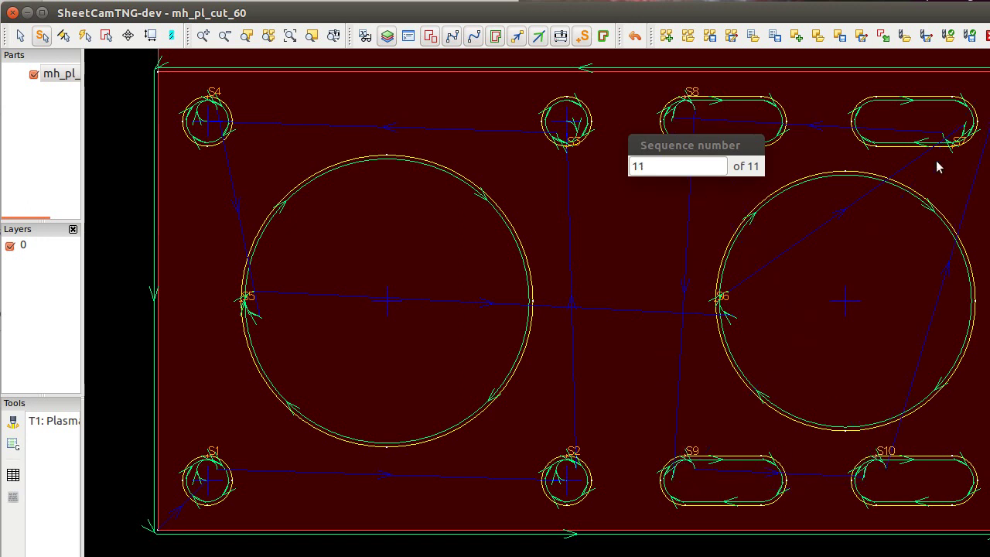
click(20, 35)
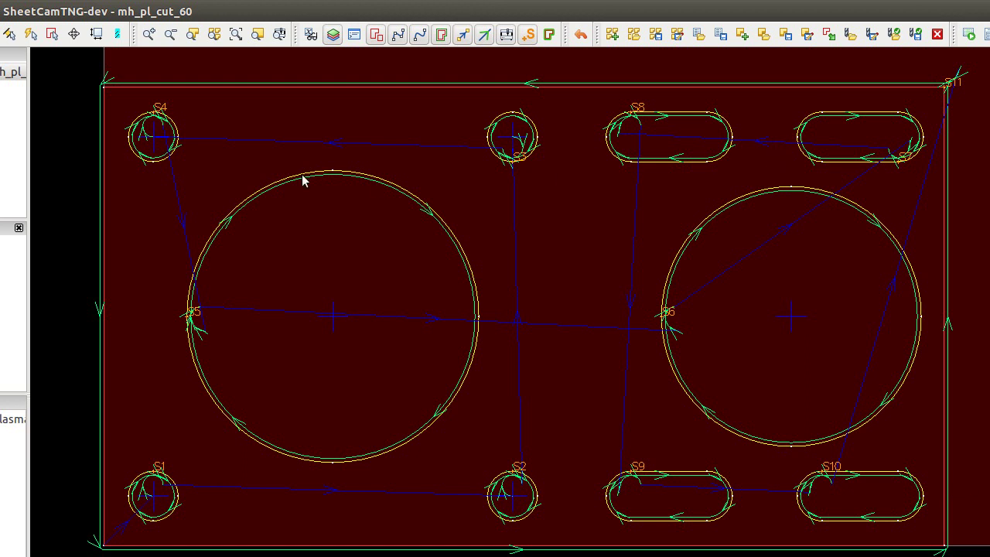
- Display the toolpaths at their real cut width to check the kerf around the part, and restore the thin-line display
drag(272, 18, 244, 17)
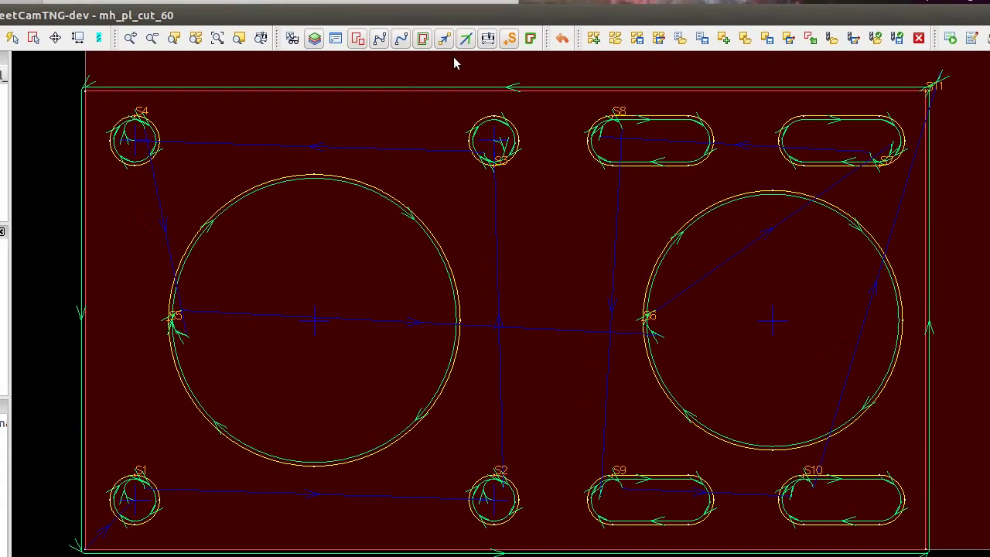
click(468, 37)
click(530, 39)
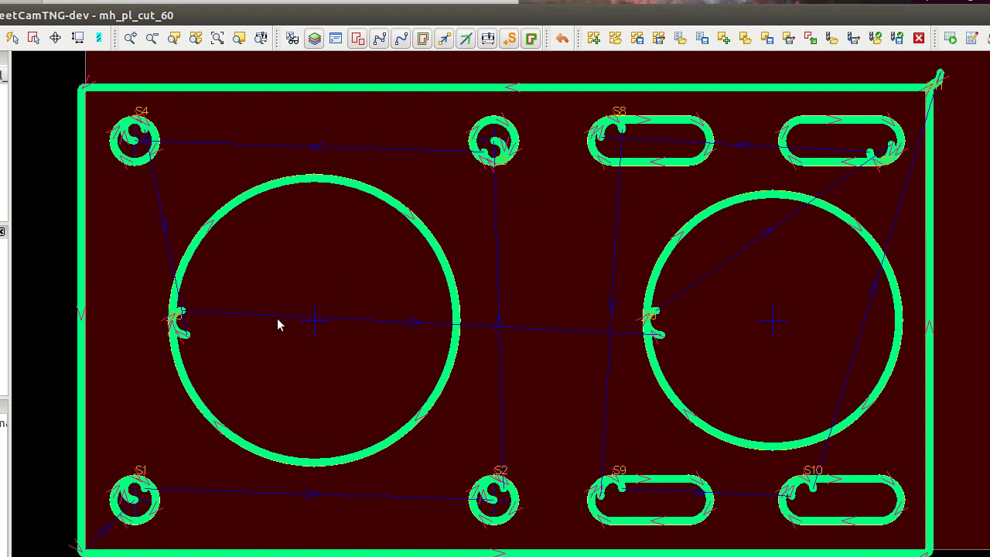
click(533, 38)
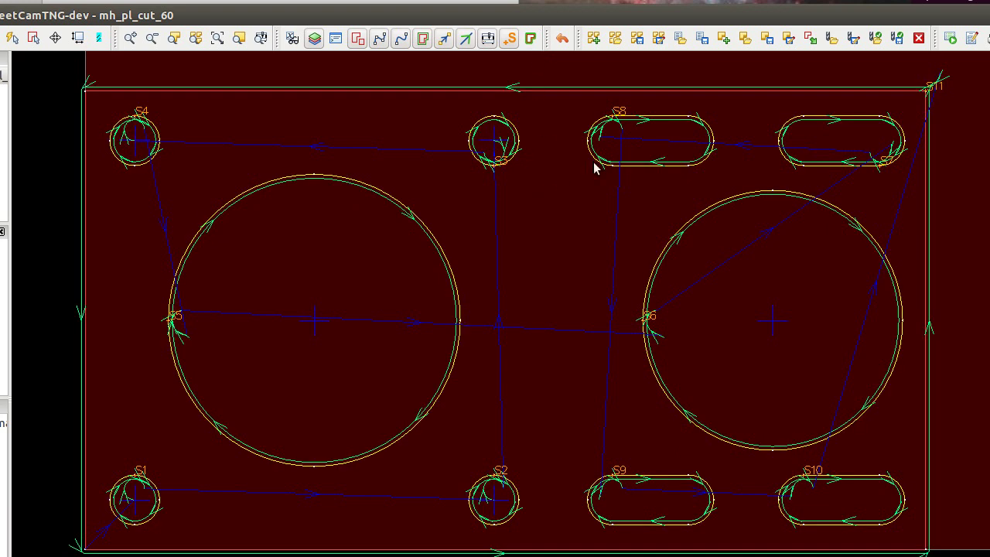
- Post-process the job to G-code as mh_pl_cut_0.ngc in the styro_750 folder, replacing the existing file, and close the post processor report
click(951, 38)
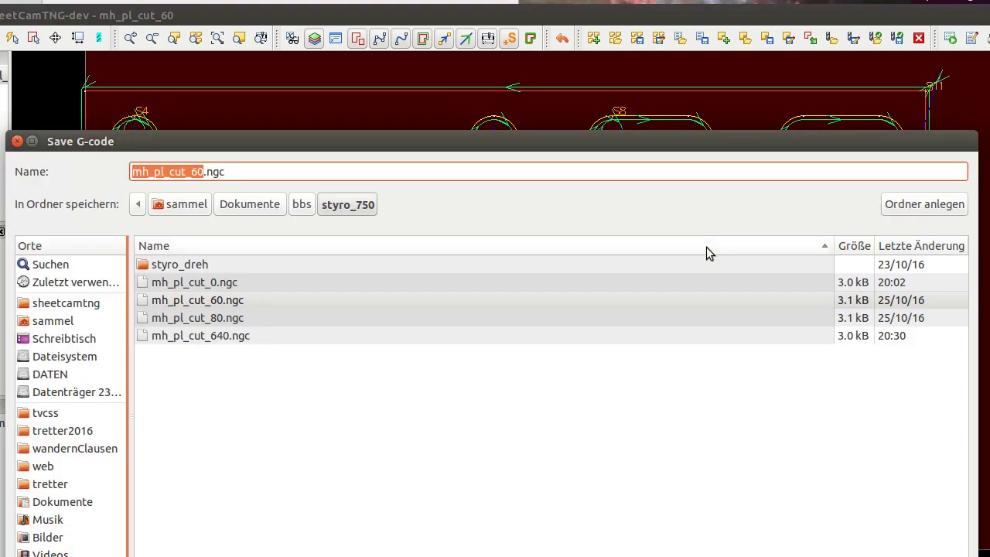
click(199, 284)
key(Return)
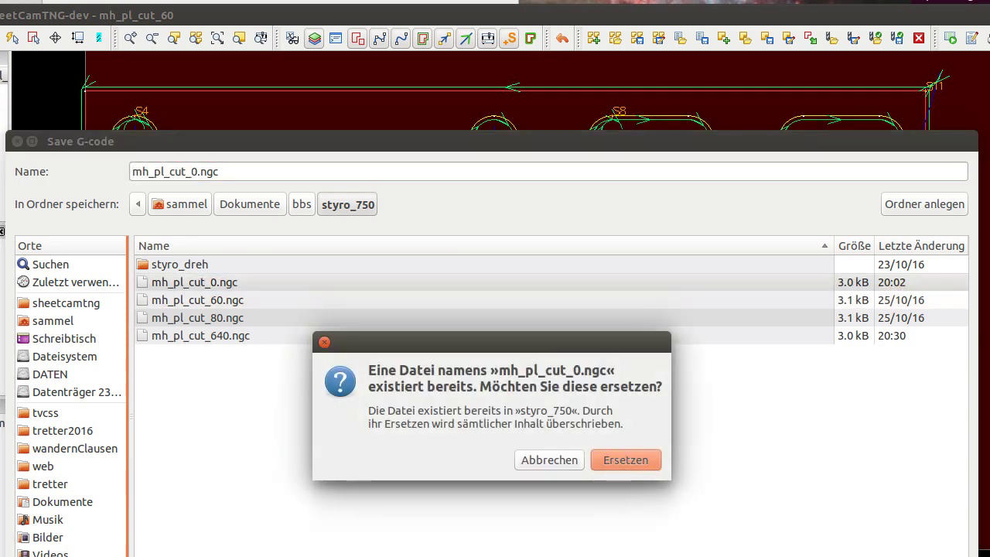
click(620, 454)
drag(354, 276, 342, 195)
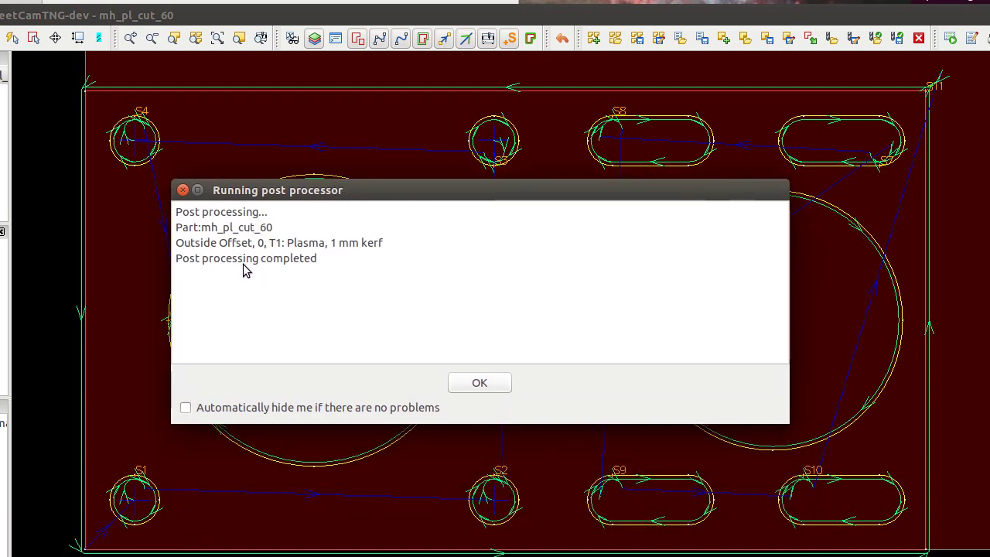
click(473, 382)
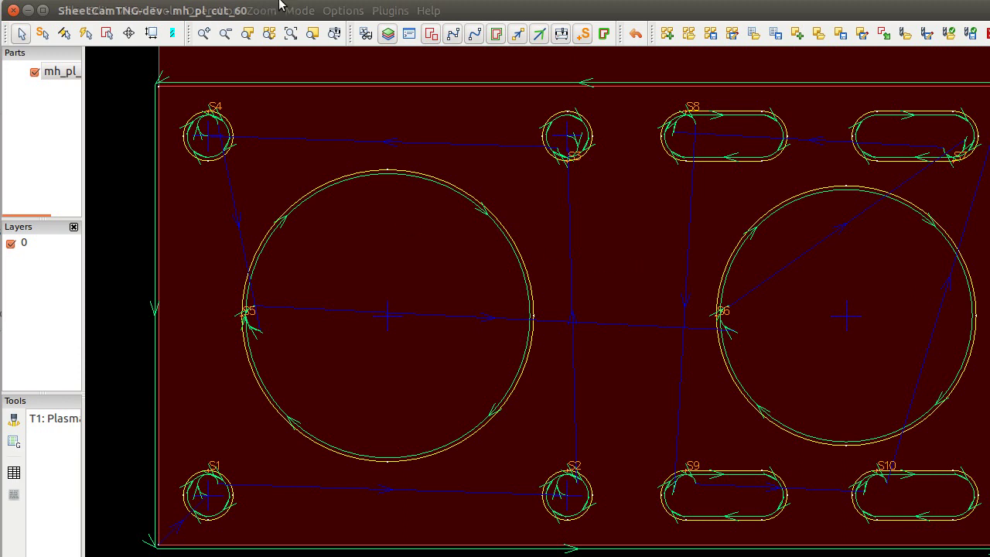
- Open the program's About information to check its version and registration status
click(428, 11)
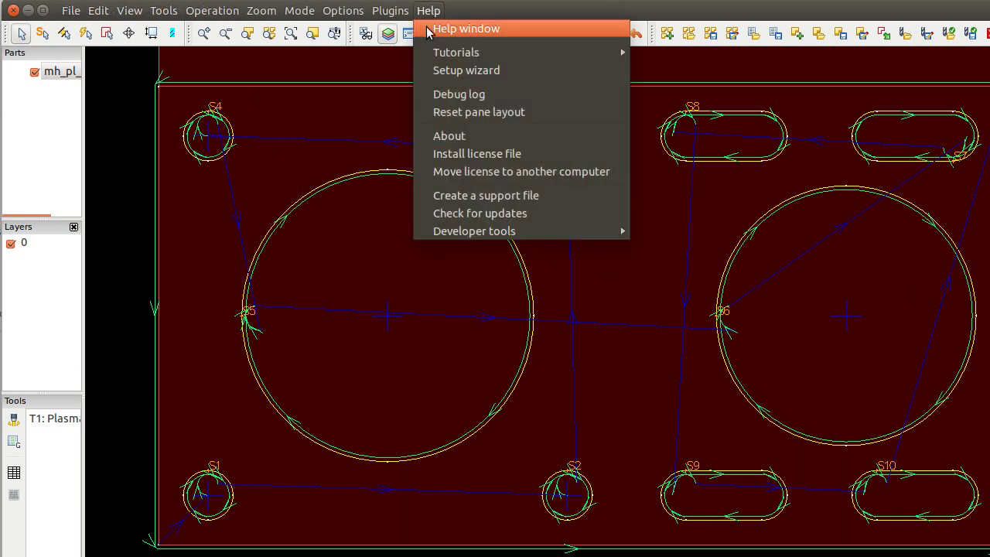
click(439, 137)
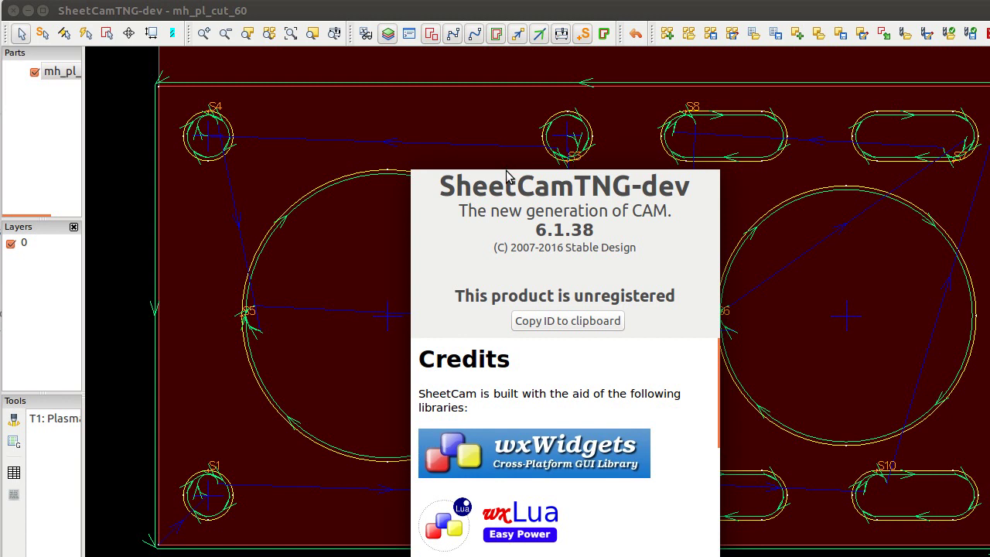